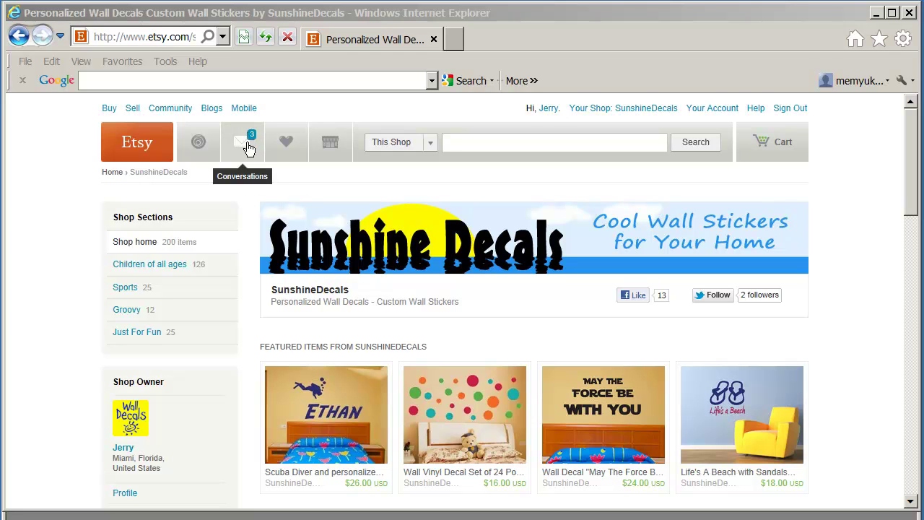
Open the newest baseball decal conversation and its linked $14.00 listing in a new tab.
left_click(248, 148)
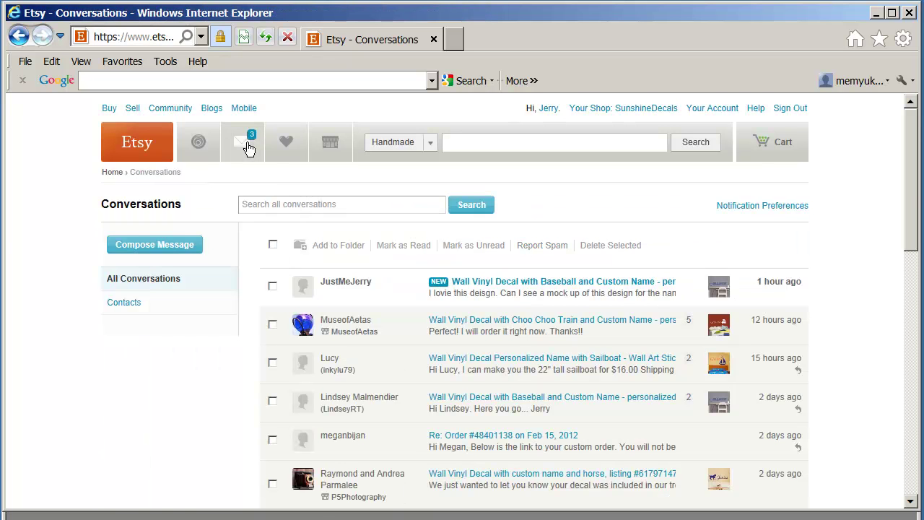
left_click(508, 282)
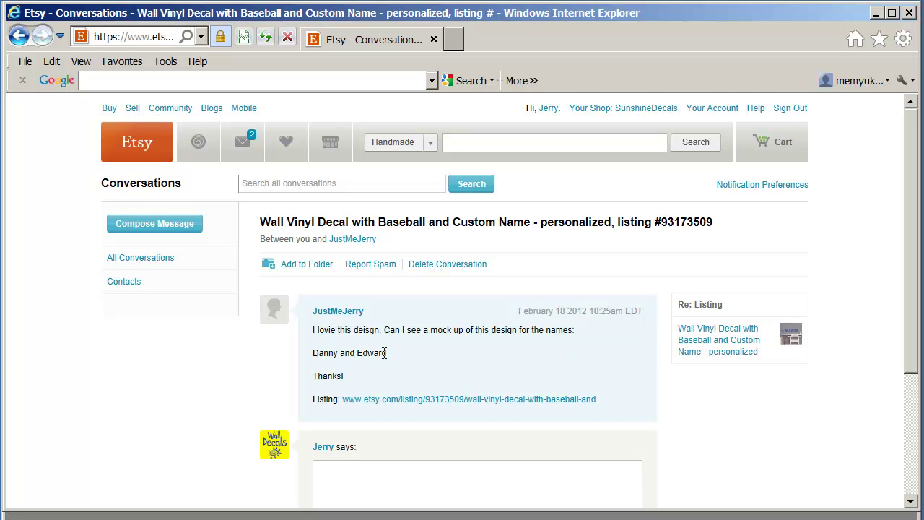
left_click(438, 401)
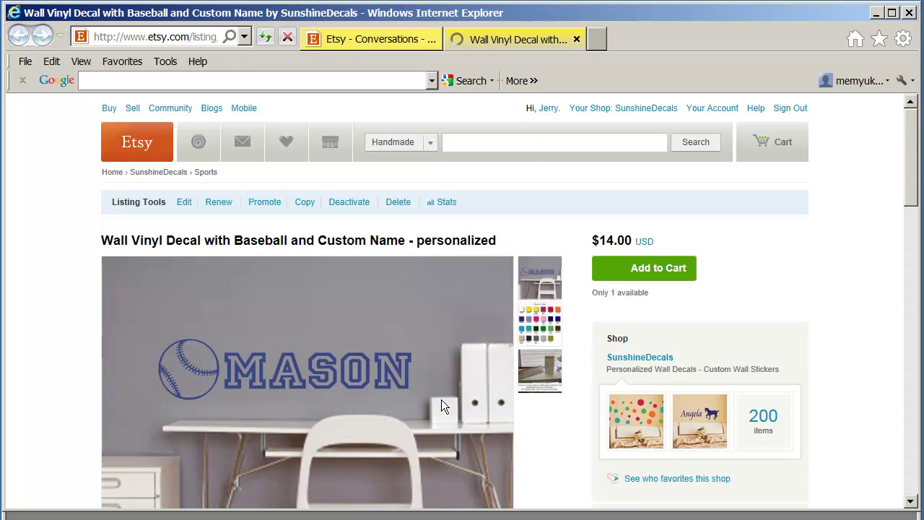
scroll(440, 406, "down", 2)
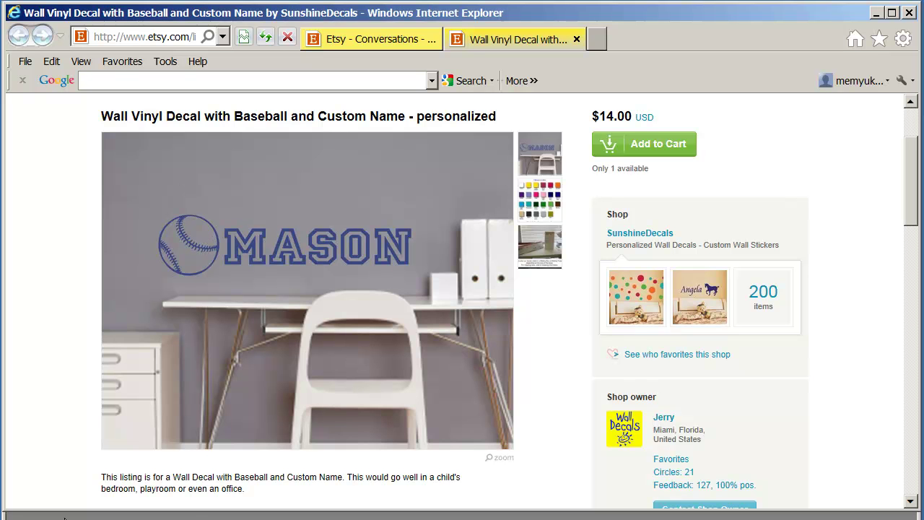
Open the Mason AI template from the Decal Templates by Name folder.
key("alt+Tab")
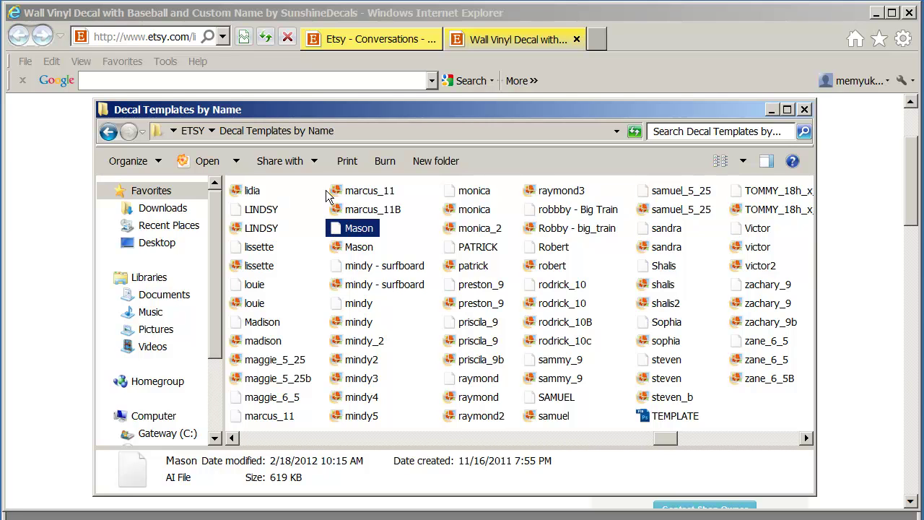
double_click(334, 229)
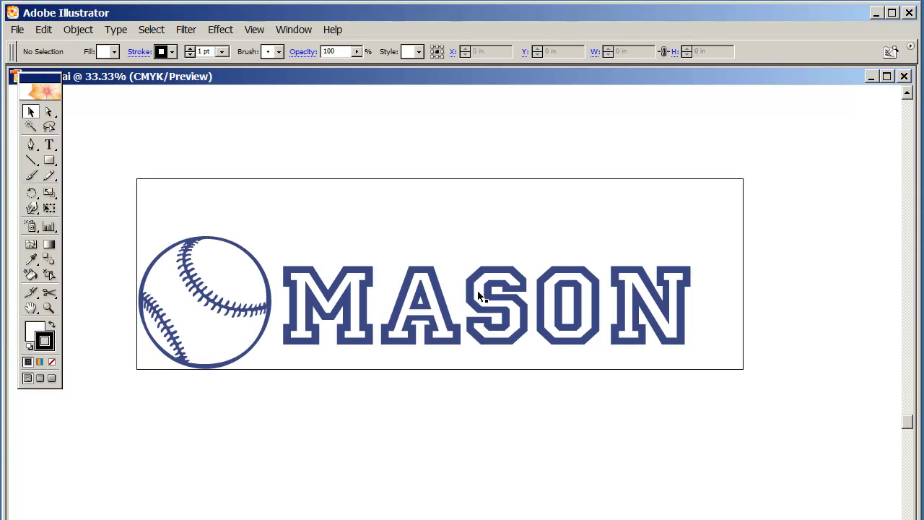
Replace the decal name MASON with DANNY.
double_click(514, 305)
left_click_drag(637, 290, 285, 297)
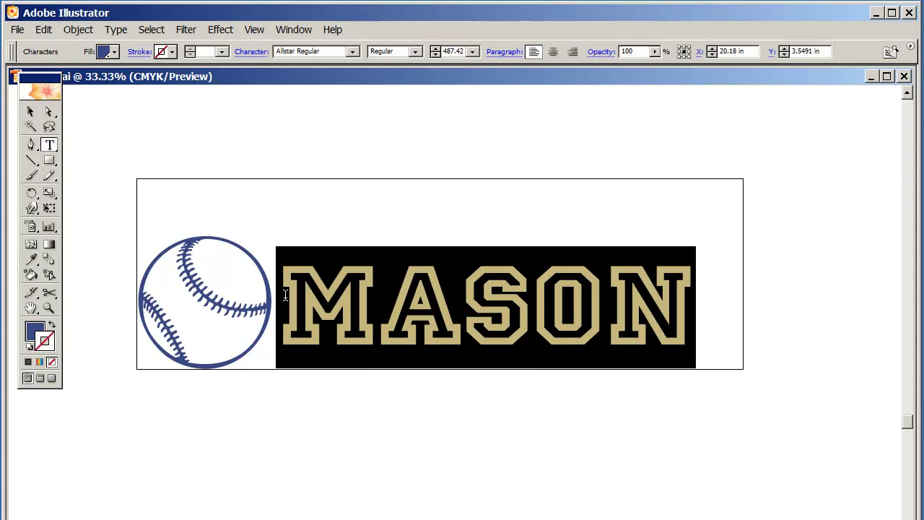
type("DANNY")
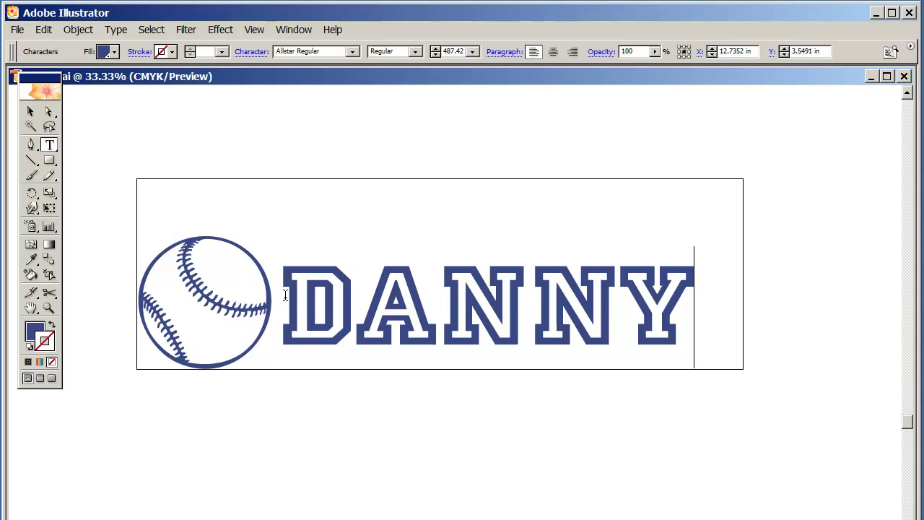
left_click(29, 111)
Duplicate the baseball-and-DANNY row and move the copy above the original.
left_click_drag(114, 151, 469, 300)
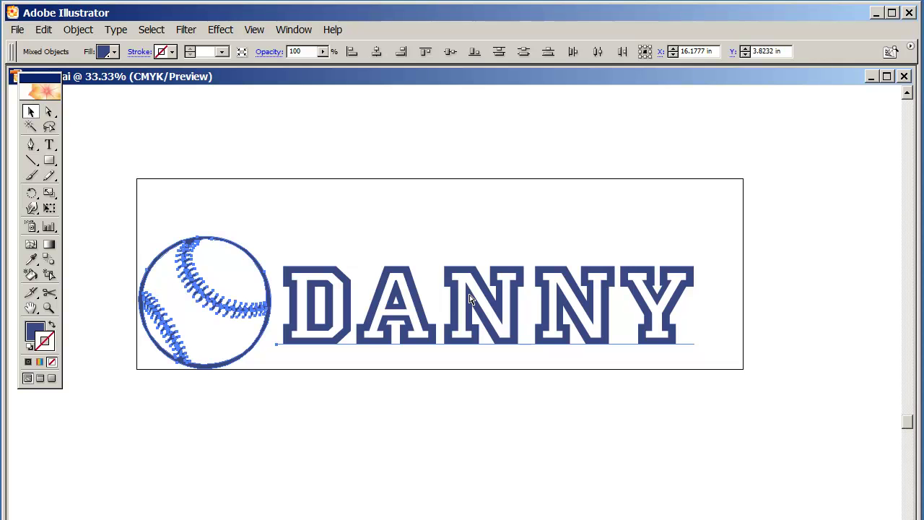
key("ctrl+shift+b")
key("ctrl+v")
left_click_drag(440, 401, 413, 165)
Change the upper copy's name from DANNY to EDWARD.
left_click(726, 196)
key("t")
left_click(619, 161)
left_click_drag(669, 163, 300, 160)
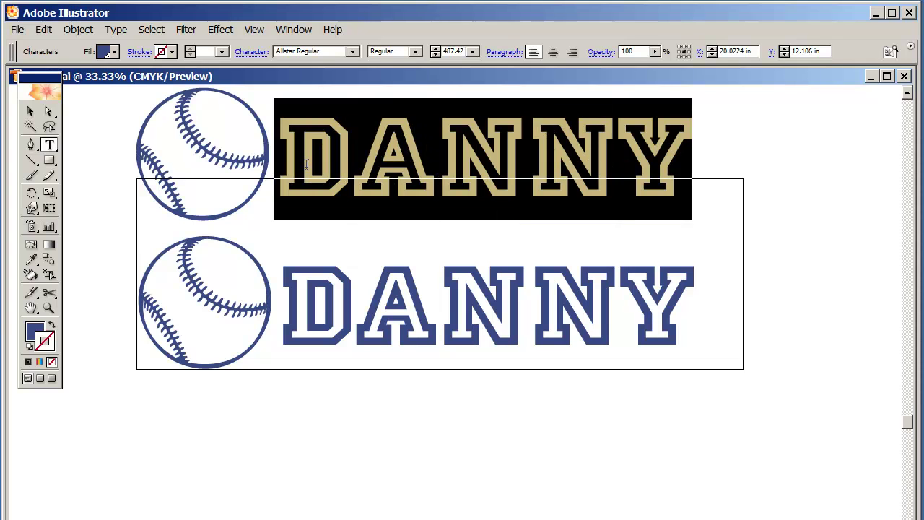
type("EDWARD")
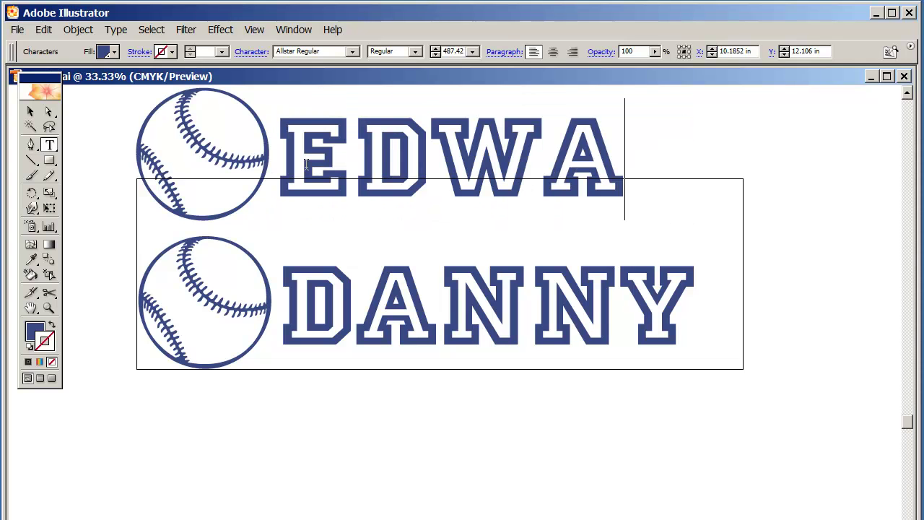
left_click(30, 111)
Narrow EDWARD to match DANNY's width, then select all the artwork.
left_click_drag(787, 158, 706, 172)
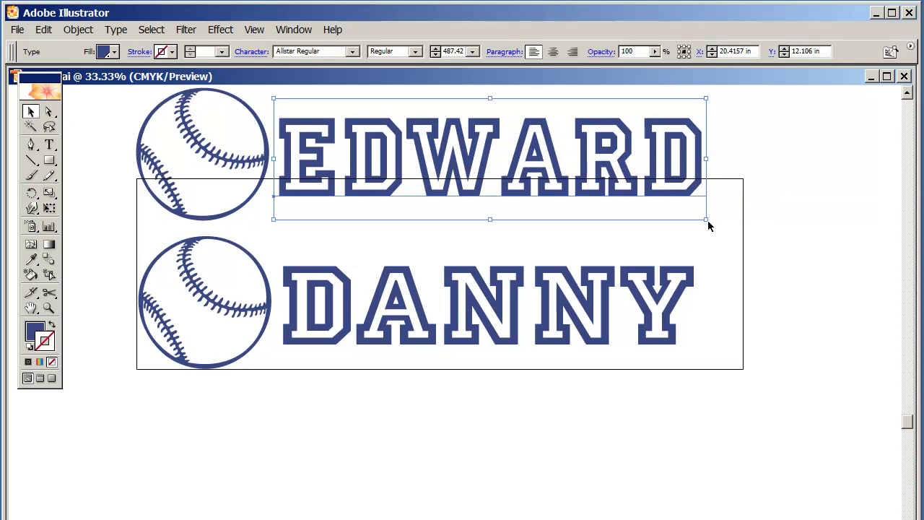
left_click(777, 188)
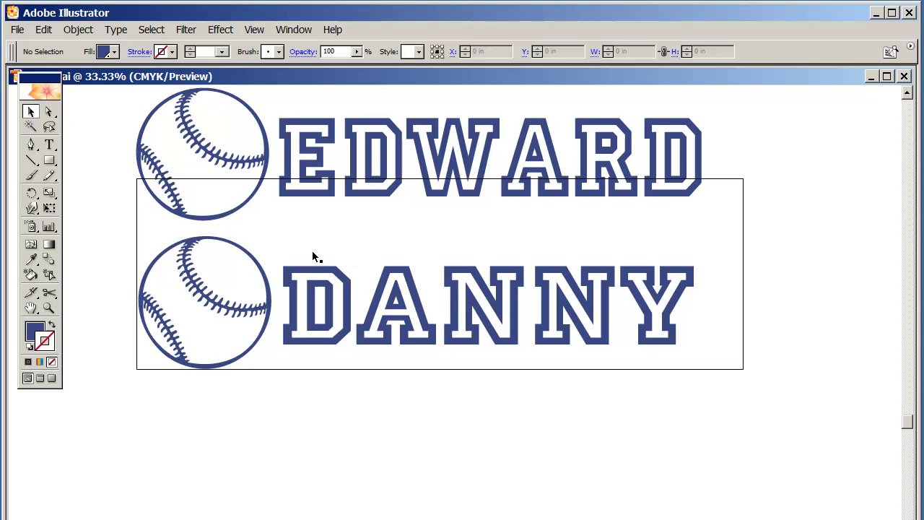
left_click_drag(103, 119, 746, 341)
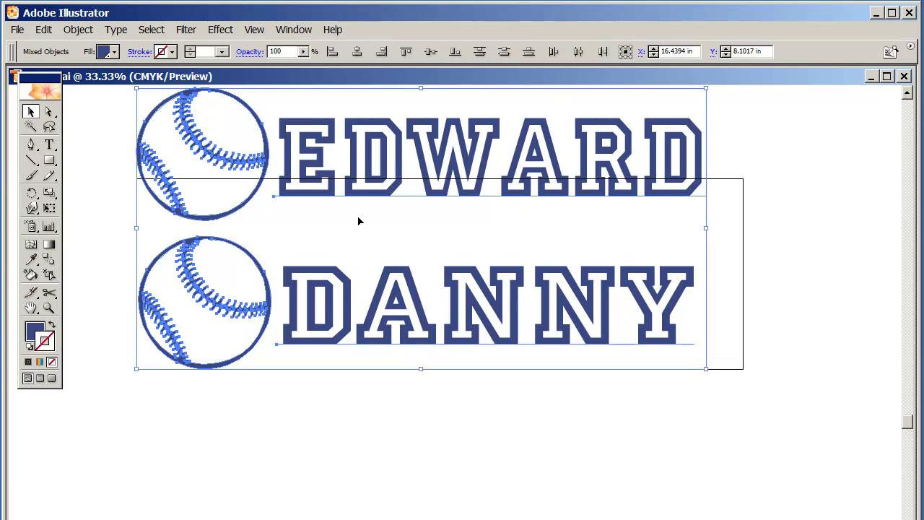
Copy the EDWARD/DANNY artwork and create a 1000 × 1000 px RGB document, zoomed to fit.
left_click(43, 29)
left_click(58, 98)
left_click(17, 29)
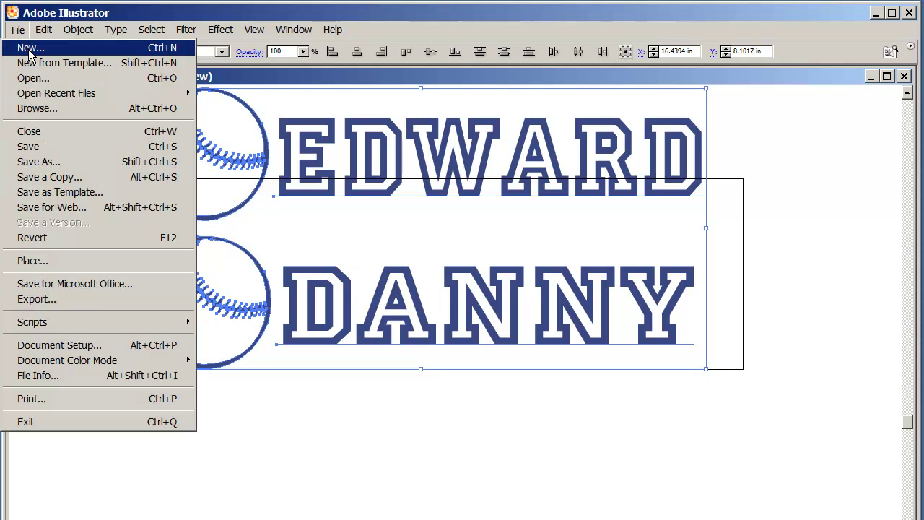
left_click(30, 49)
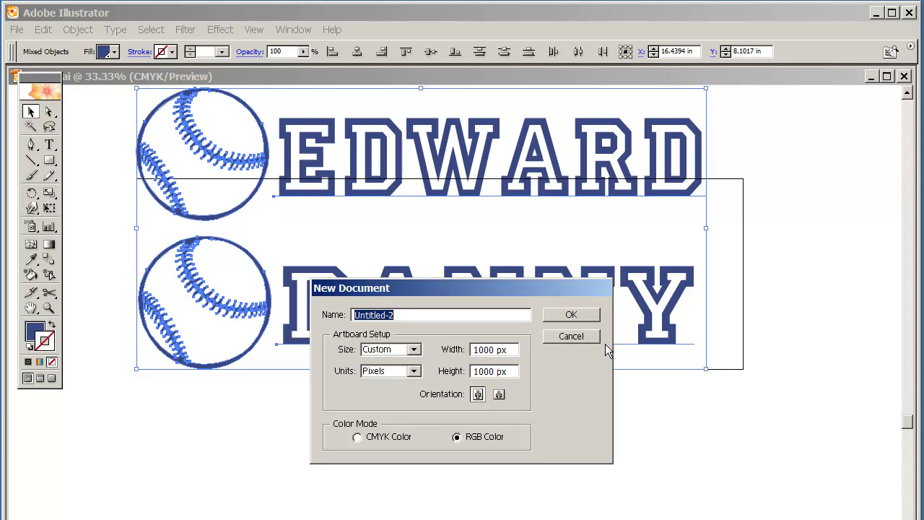
left_click(577, 313)
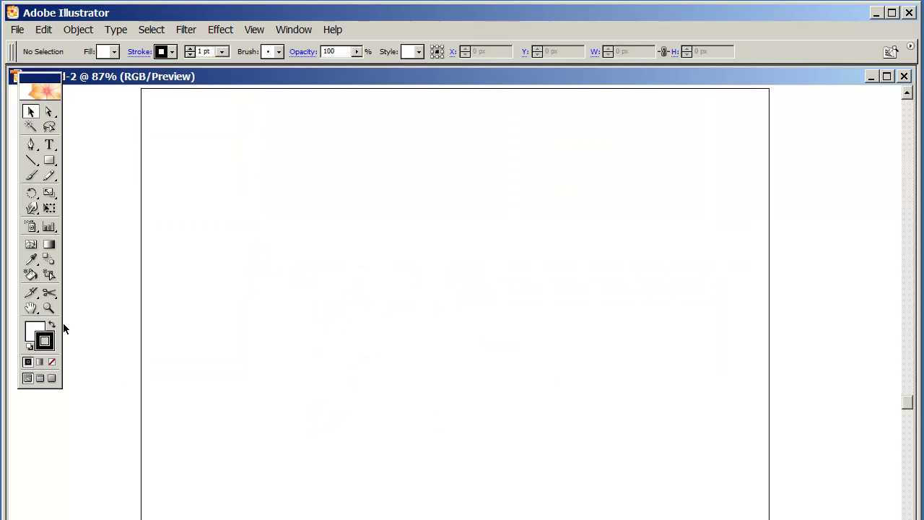
left_click(49, 309)
left_click(444, 339, "alt")
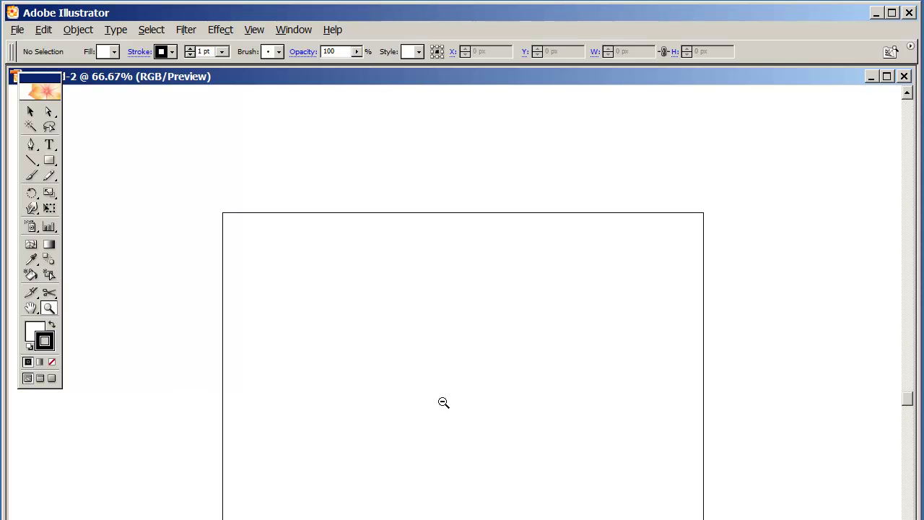
left_click(452, 249, "alt")
scroll(462, 283, "down", 8)
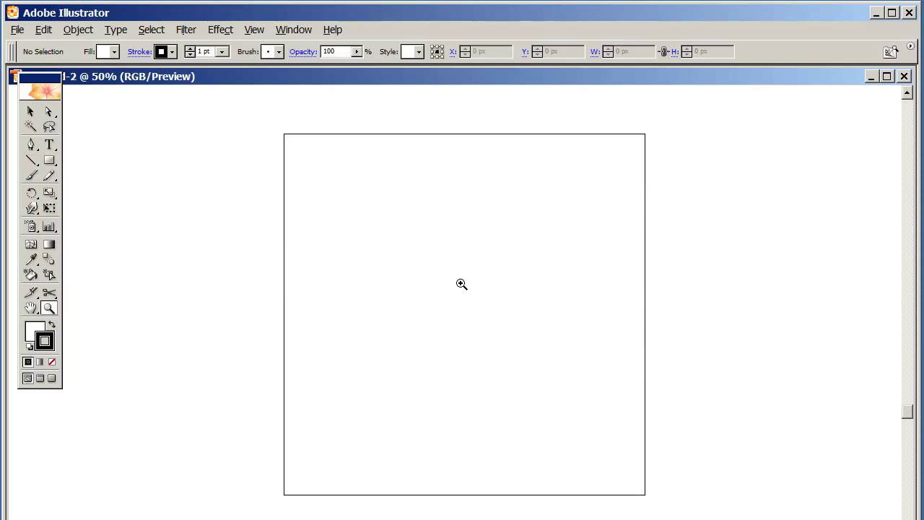
scroll(462, 283, "up", 2)
left_click(30, 114)
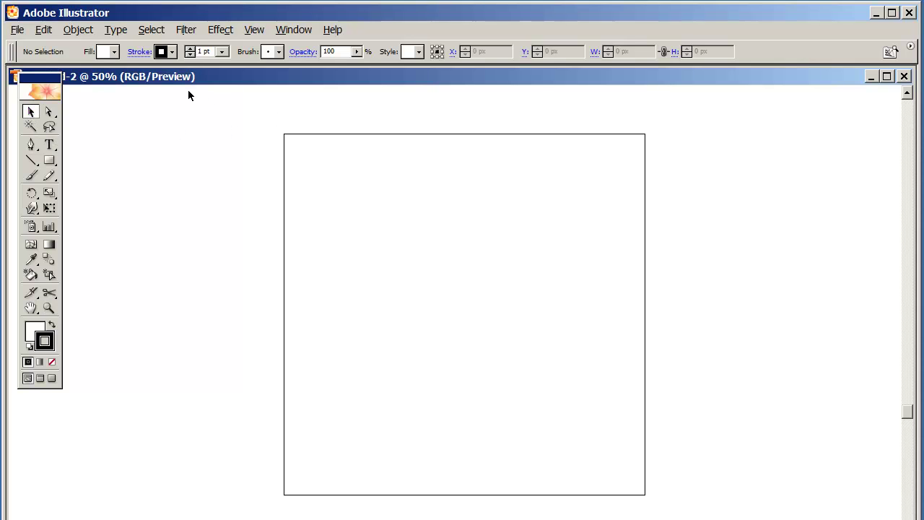
Paste the EDWARD and DANNY artwork, then position and scale it across the square artboard.
left_click(49, 29)
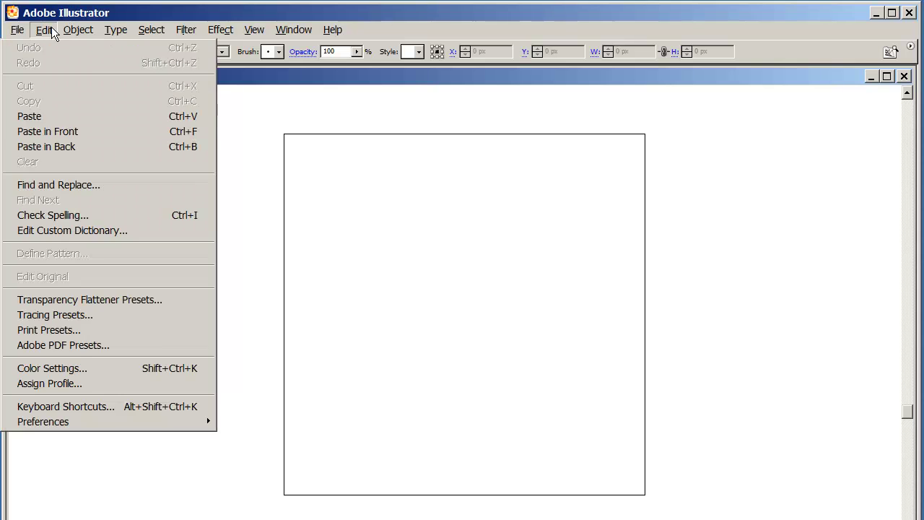
left_click(71, 116)
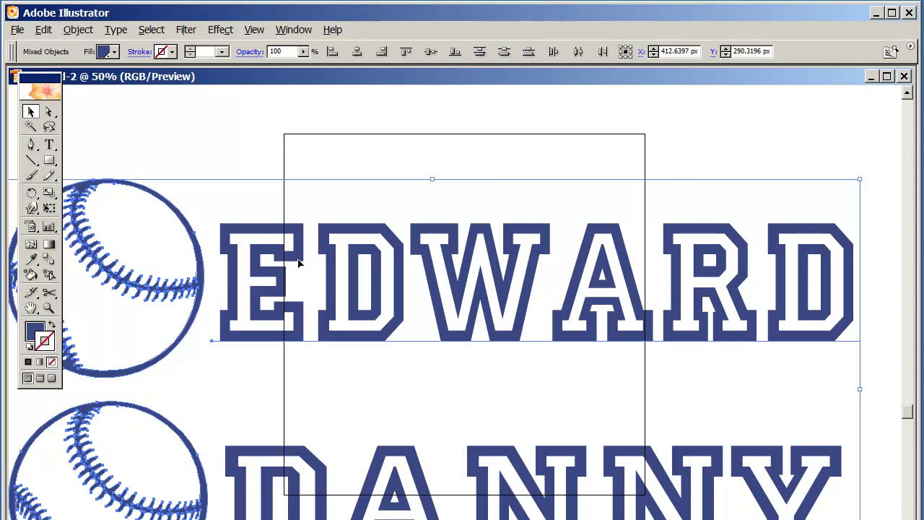
left_click_drag(301, 262, 367, 169)
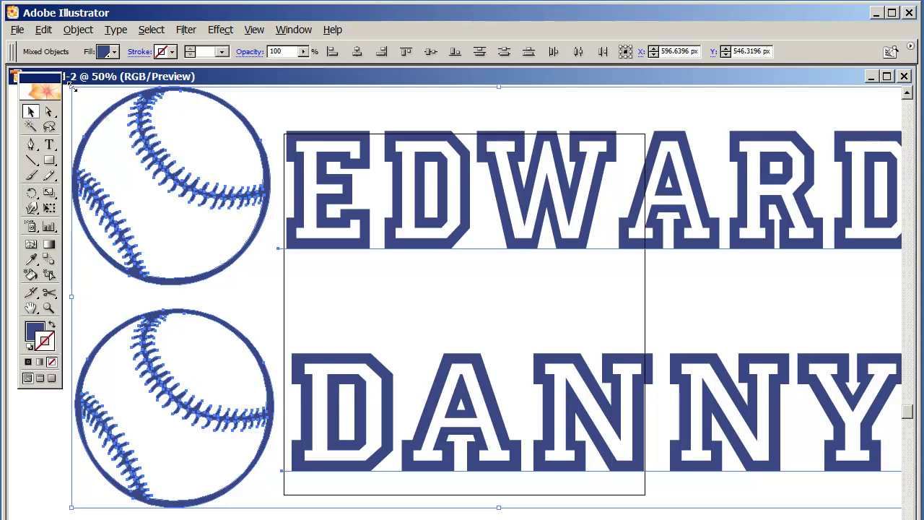
left_click_drag(73, 86, 678, 386)
left_click_drag(787, 429, 431, 258)
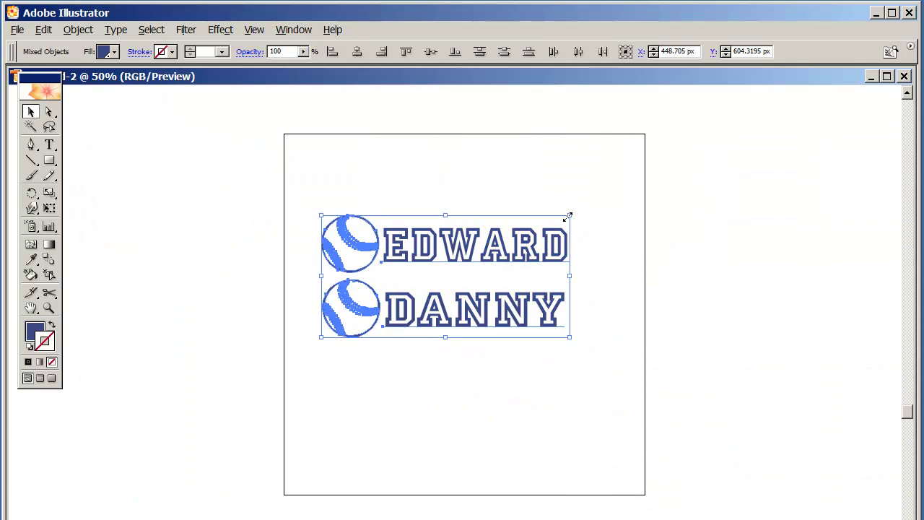
left_click_drag(568, 215, 634, 183)
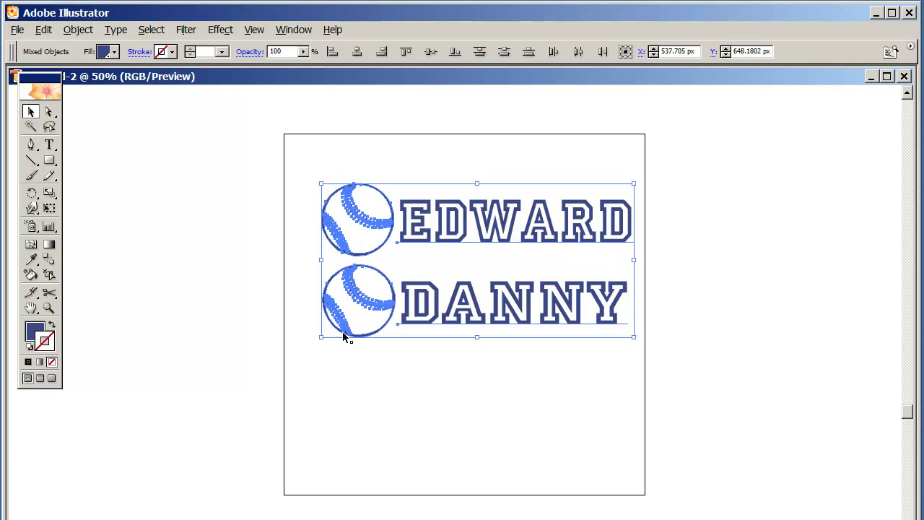
left_click_drag(320, 336, 296, 352)
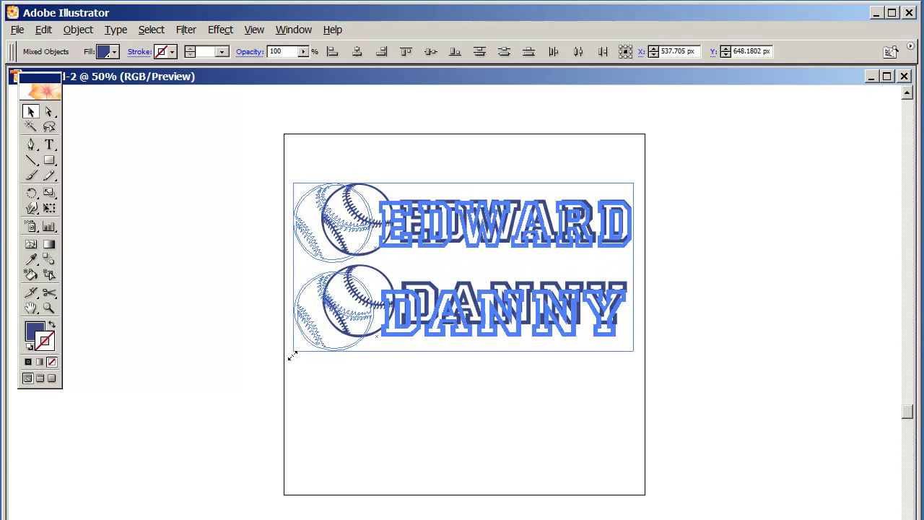
left_click_drag(292, 356, 293, 354)
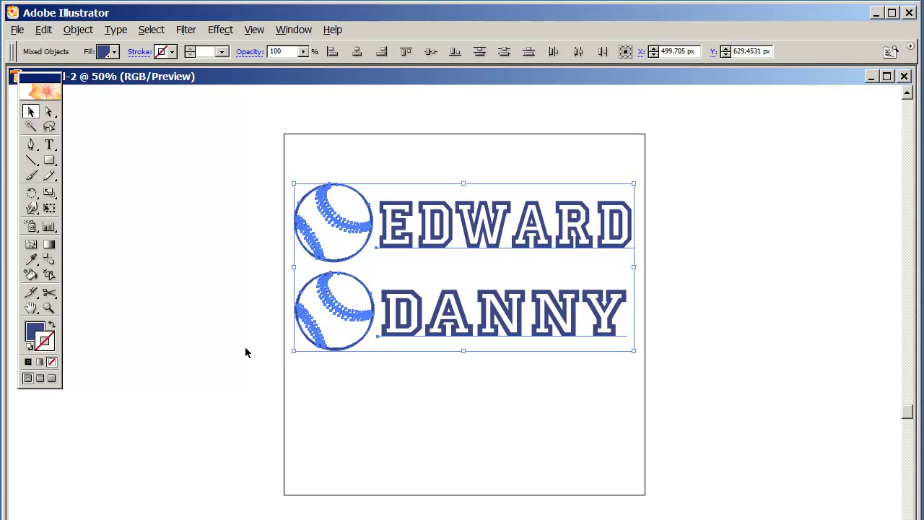
left_click(288, 360)
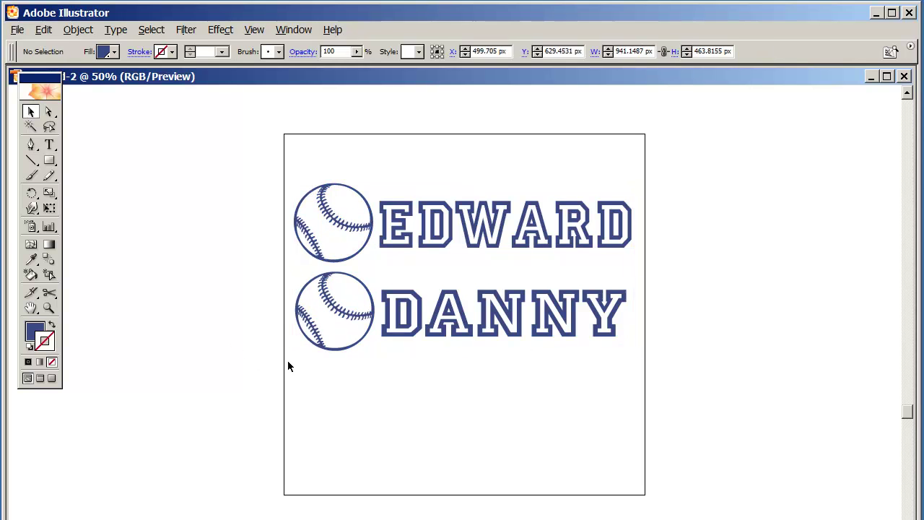
Nudge the baseball-and-DANNY row down slightly for spacing.
left_click_drag(717, 319, 287, 320)
key("Down")
key("Down")
key("Down")
key("Down")
key("Down")
key("Down")
key("Down")
key("Down")
key("Down")
key("Down")
key("Down")
key("Down")
key("Down")
key("Down")
key("Down")
key("Down")
key("Down")
key("Down")
key("Down")
key("Down")
key("Down")
key("Down")
key("Down")
key("Down")
key("Down")
key("Down")
key("Down")
key("Down")
key("Down")
key("Down")
key("Down")
key("Down")
key("Down")
key("Down")
key("Down")
key("Down")
key("Down")
key("Down")
key("Down")
key("Down")
left_click(279, 309)
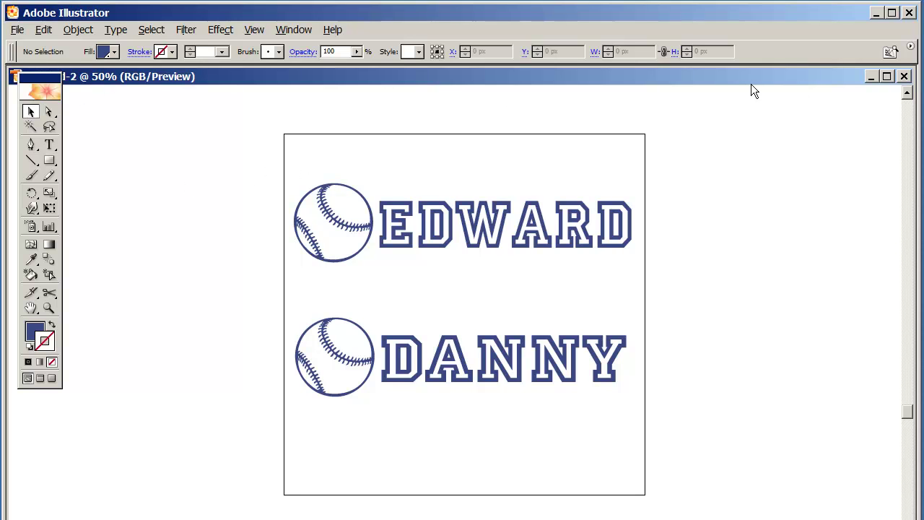
Export the mockup to the Desktop as JPEG 'danny edward' with default quality, then close the document.
left_click(18, 30)
mouse_move(43, 30)
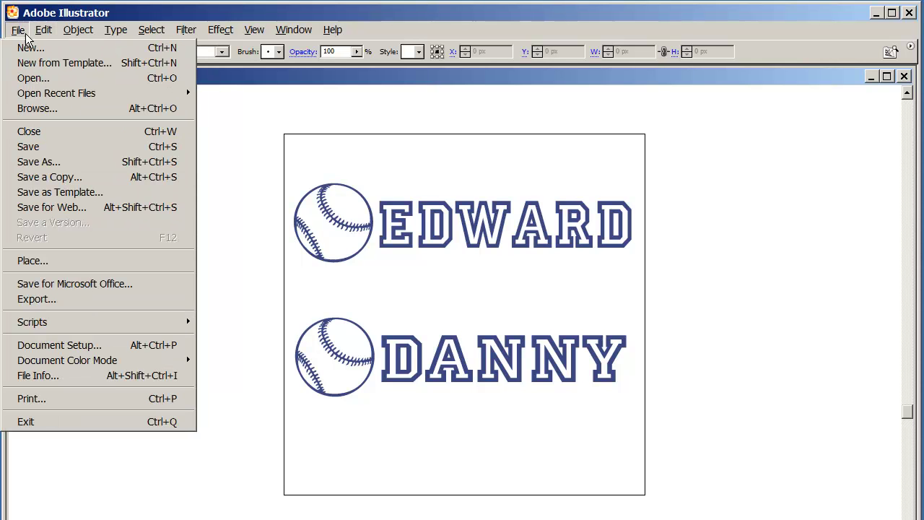
left_click(58, 299)
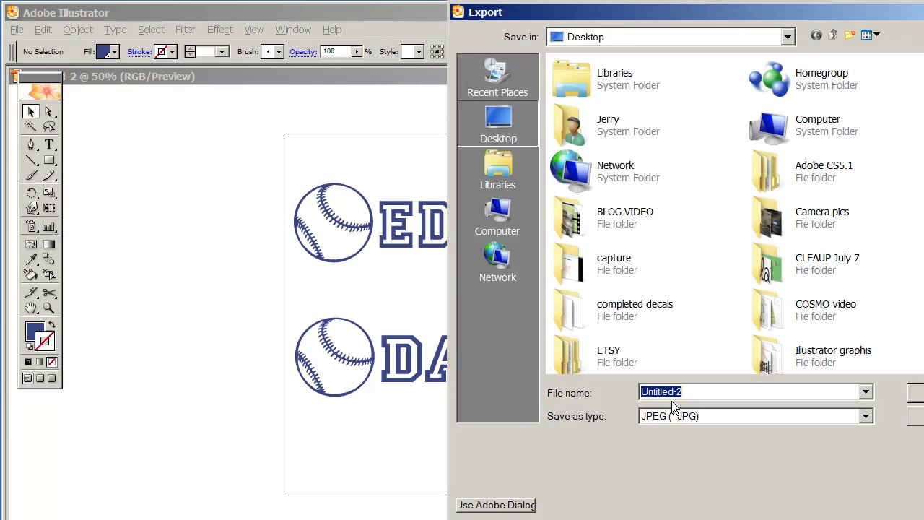
left_click(660, 417)
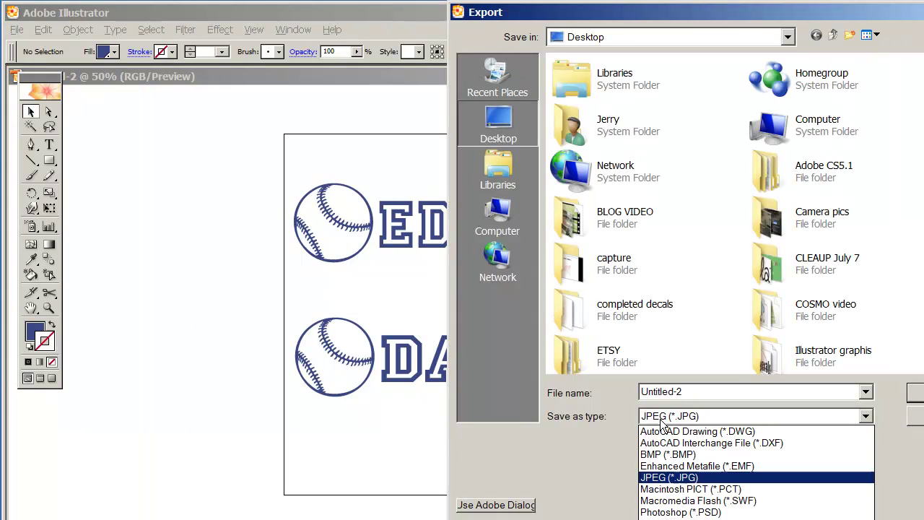
left_click(672, 477)
left_click(692, 390)
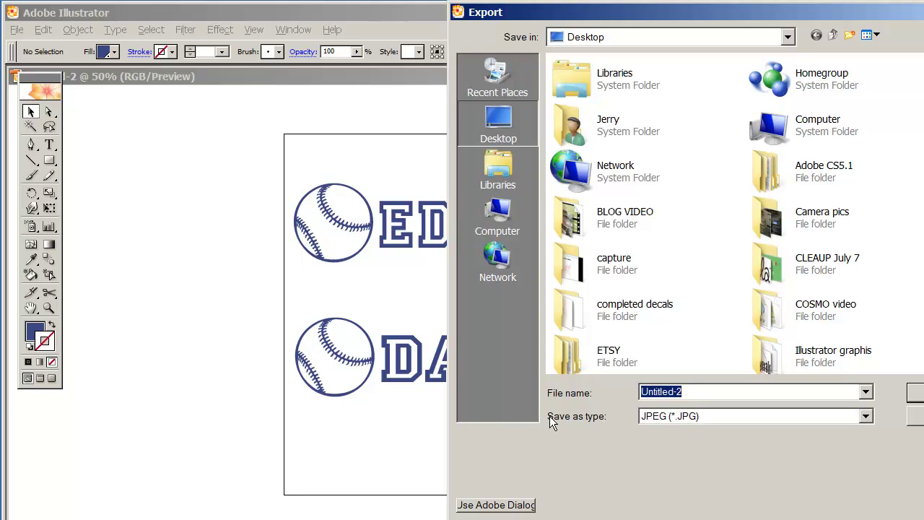
type("danny edward")
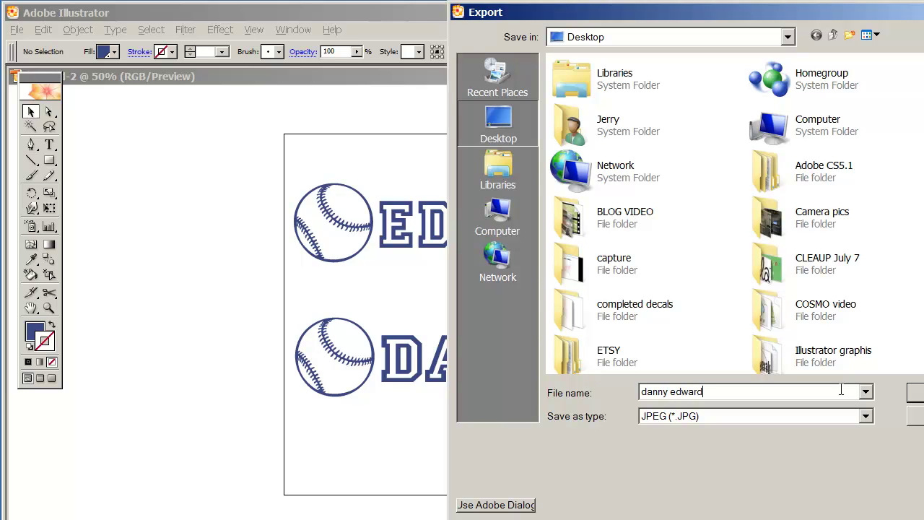
key("Return")
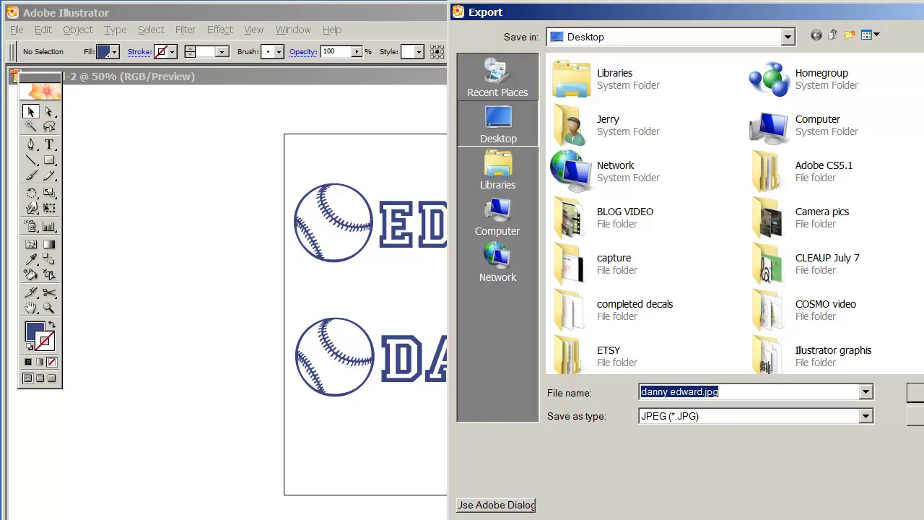
left_click_drag(789, 22, 682, 32)
left_click(832, 406)
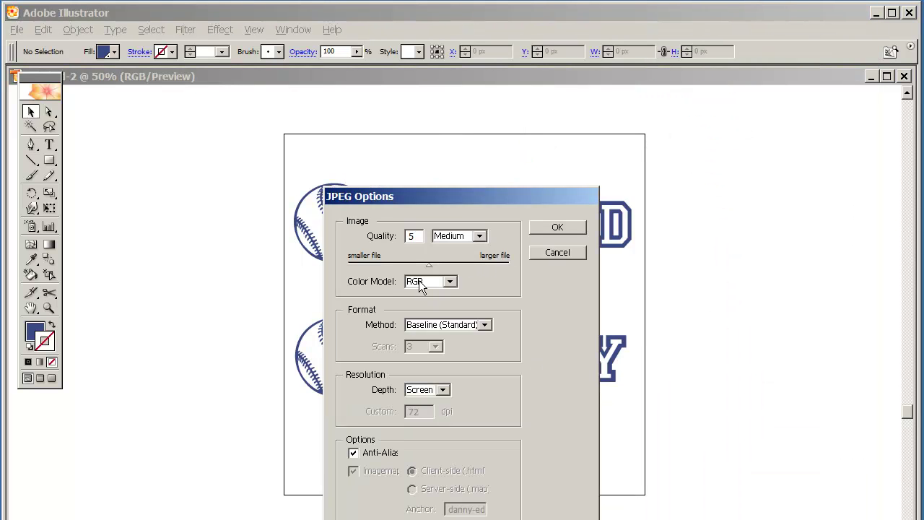
left_click(556, 228)
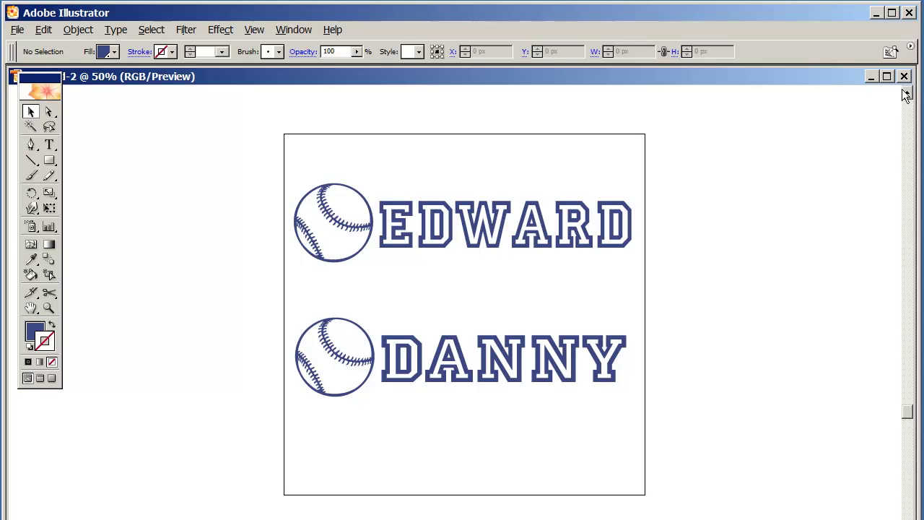
key("ctrl+w")
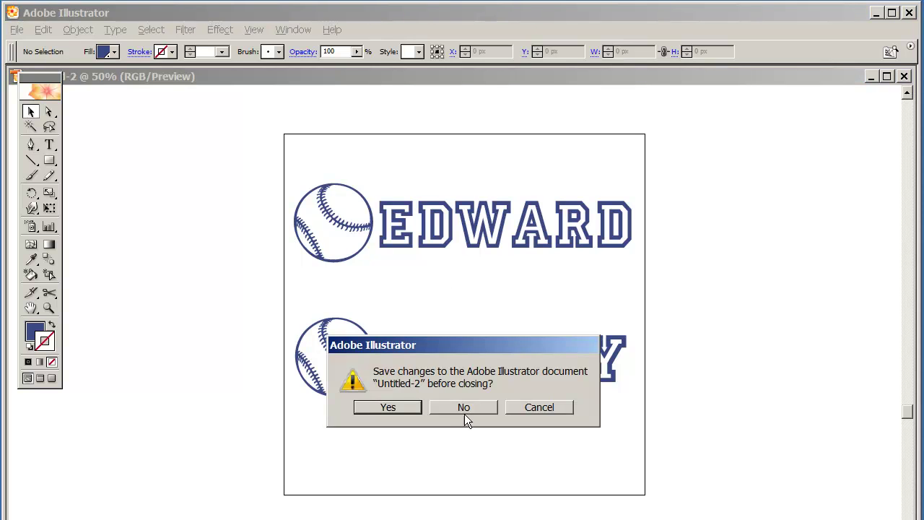
Discard the untitled document and save the EDWARD/DANNY design to the Desktop as 'danny edward.ai'.
left_click(470, 406)
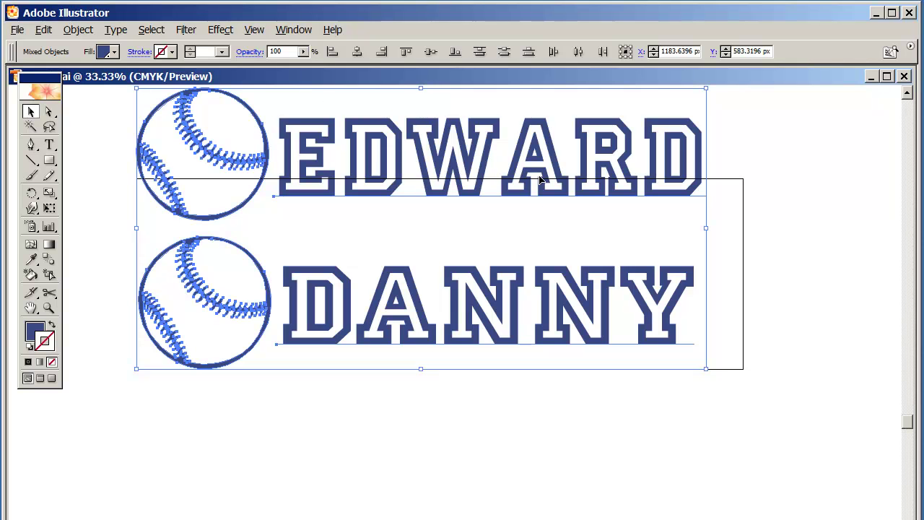
left_click(17, 30)
left_click(50, 162)
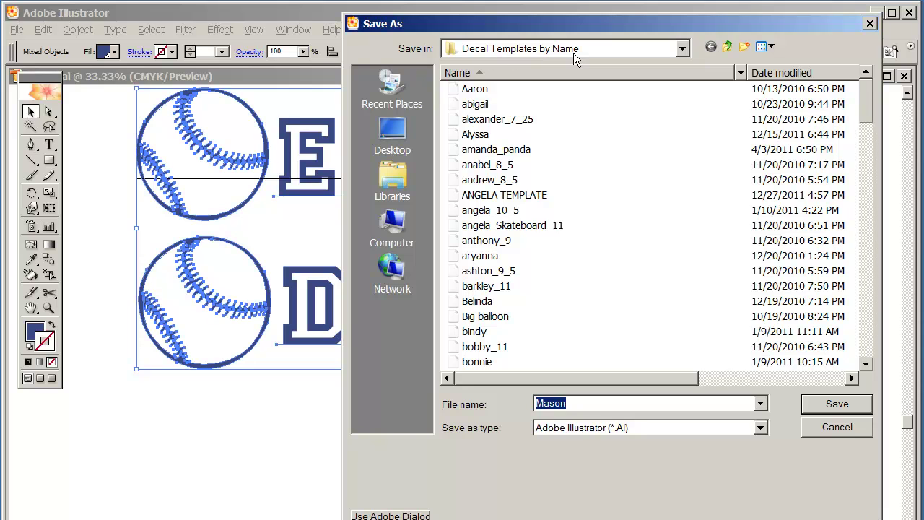
left_click(729, 49)
left_click(730, 49)
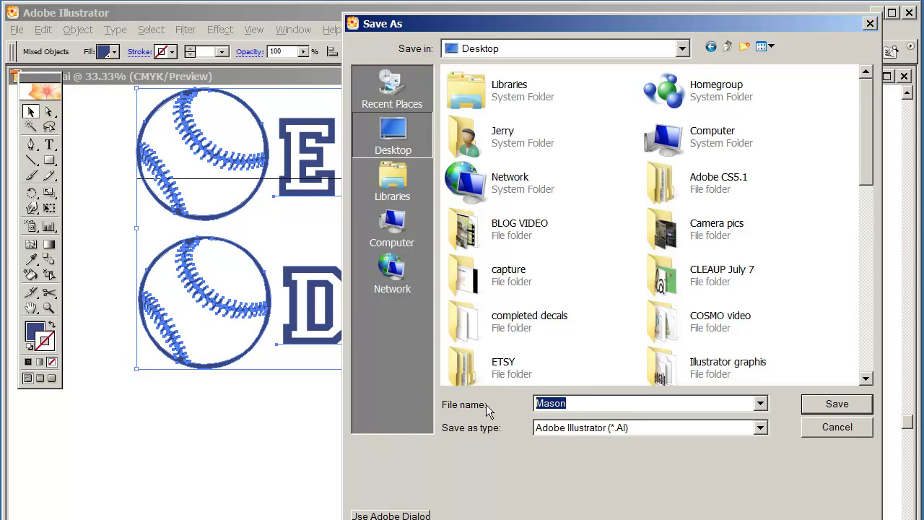
type("danny")
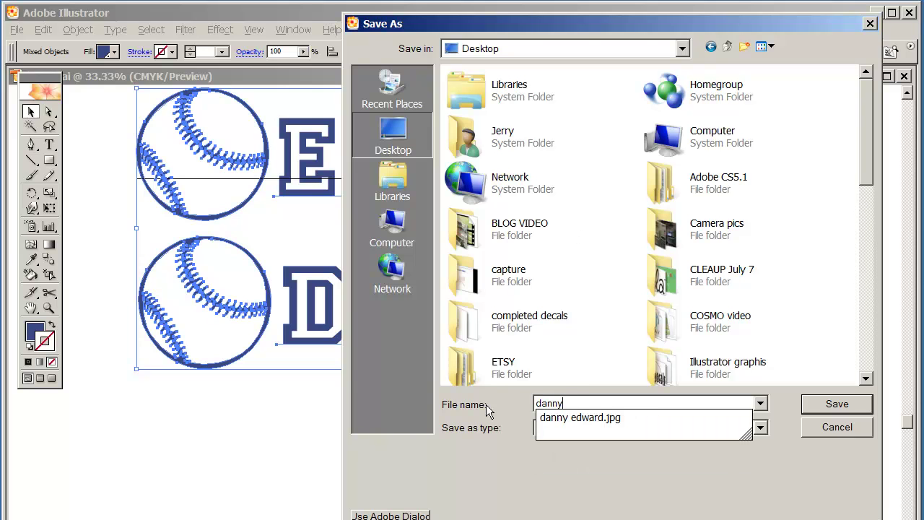
type(" edward")
left_click(625, 435)
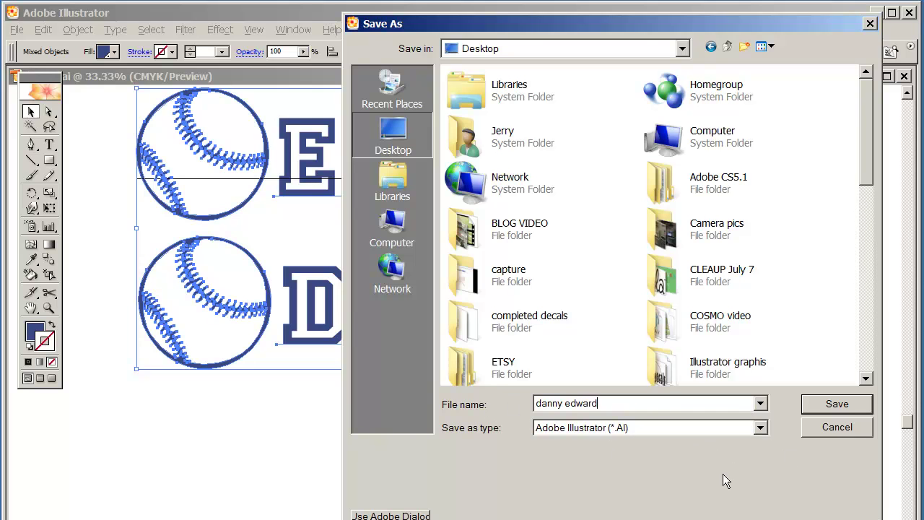
left_click(826, 404)
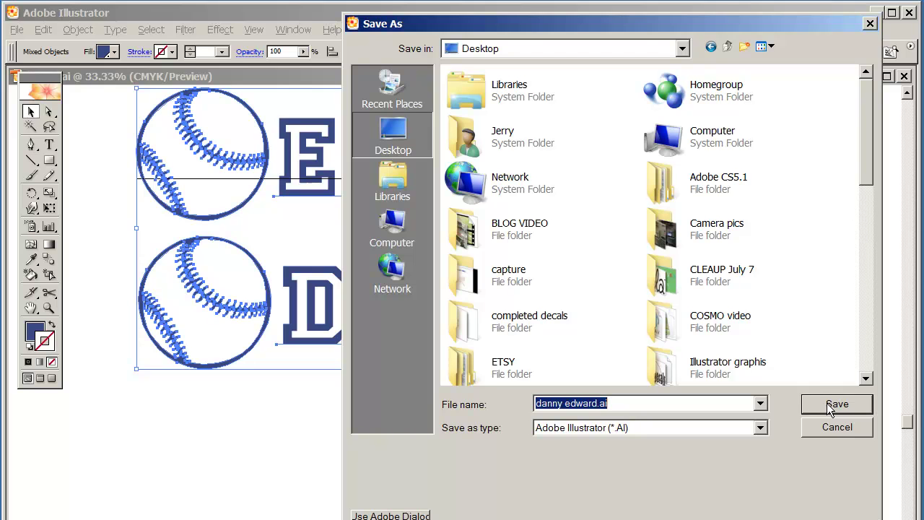
left_click(827, 403)
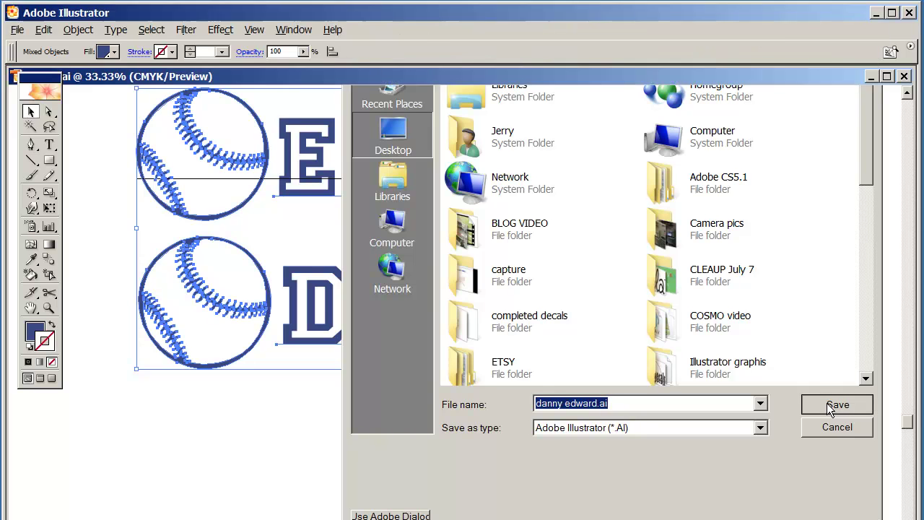
left_click(599, 223)
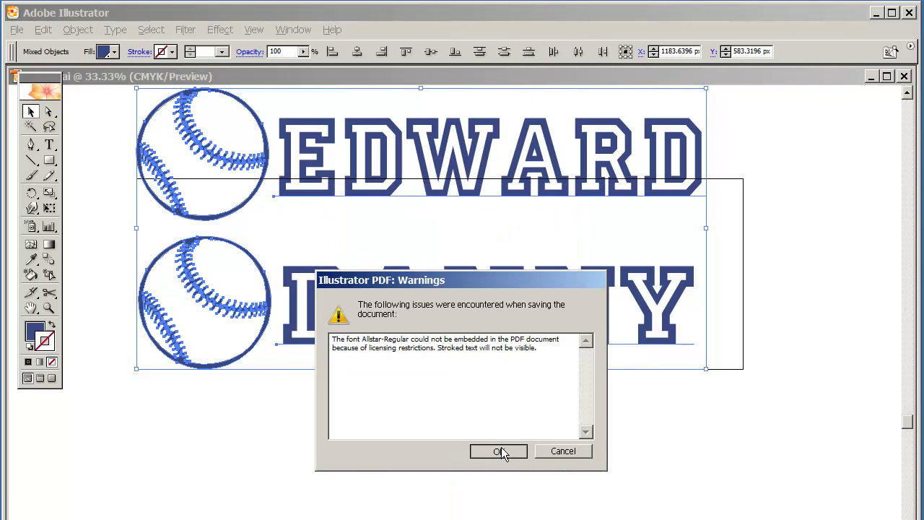
left_click(500, 450)
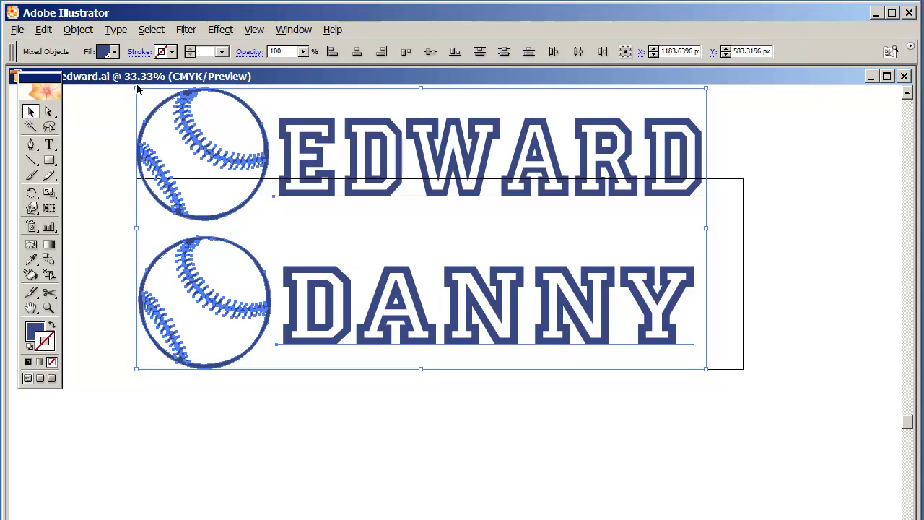
Close the Illustrator file and draft a 'Hi there, Here's a sample' reply signed with thanks and the sender's name.
left_click(903, 77)
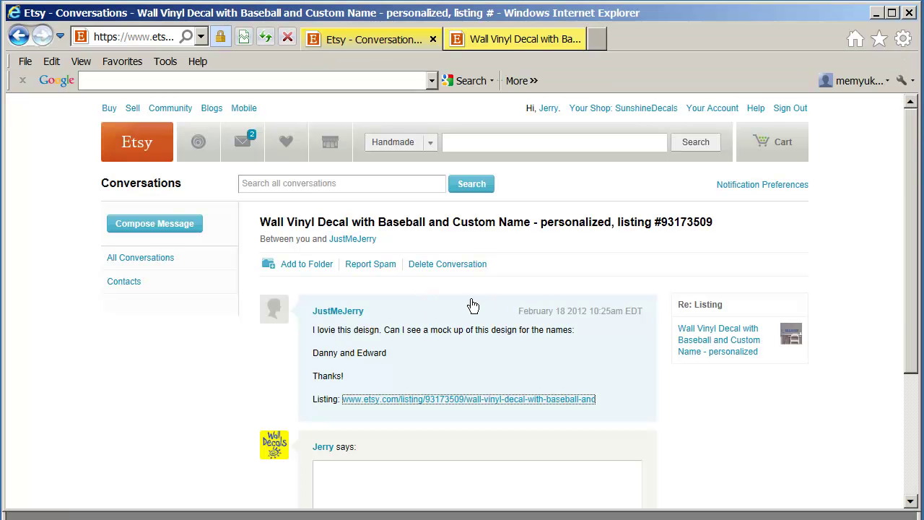
scroll(432, 290, "down", 3)
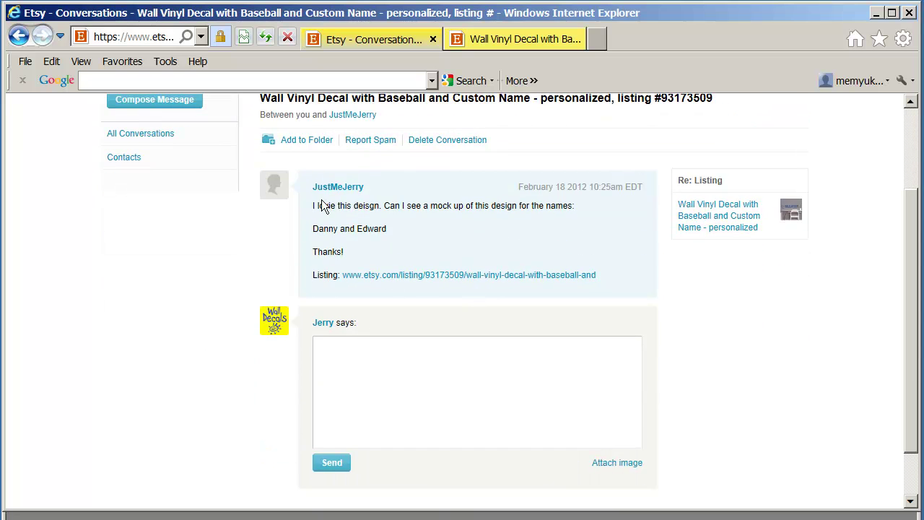
left_click(335, 359)
type("Hi the")
type("re")
type("Here ")
type("s a sample...")
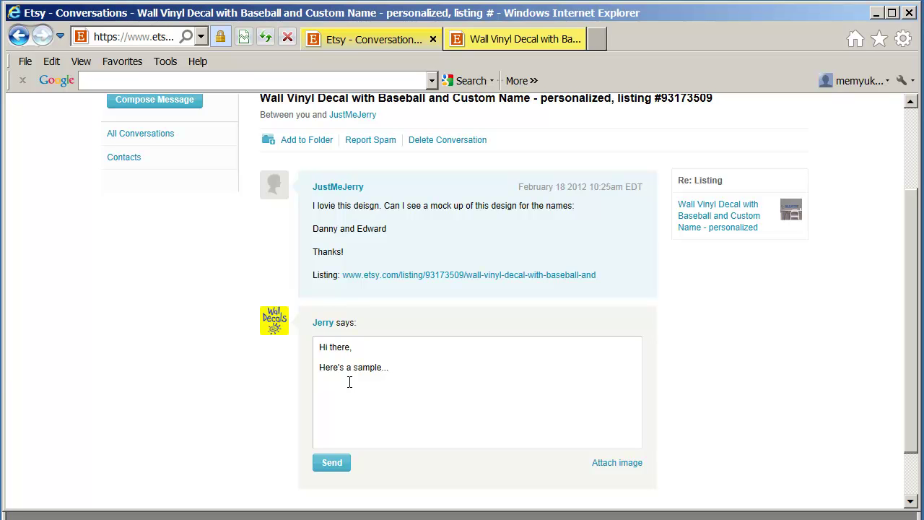
type("hanks")
key("Return")
type("Jerry")
left_click(621, 466)
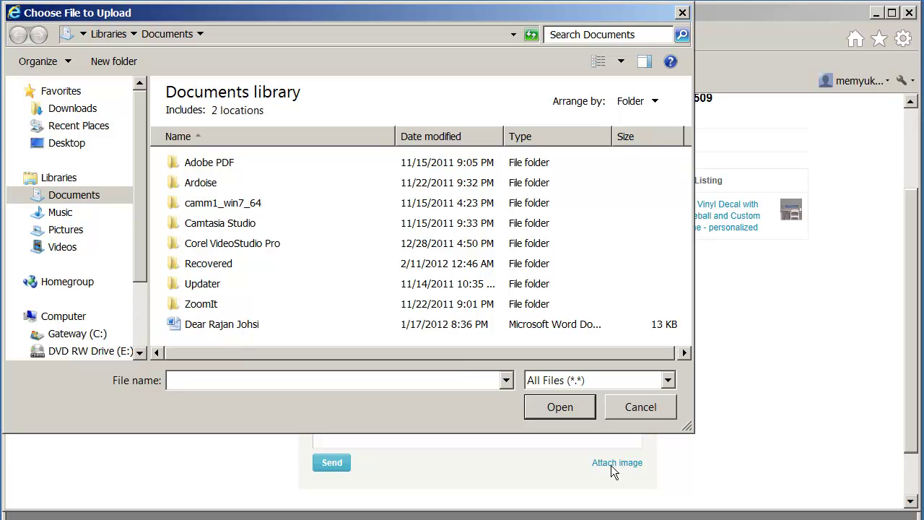
left_click(48, 143)
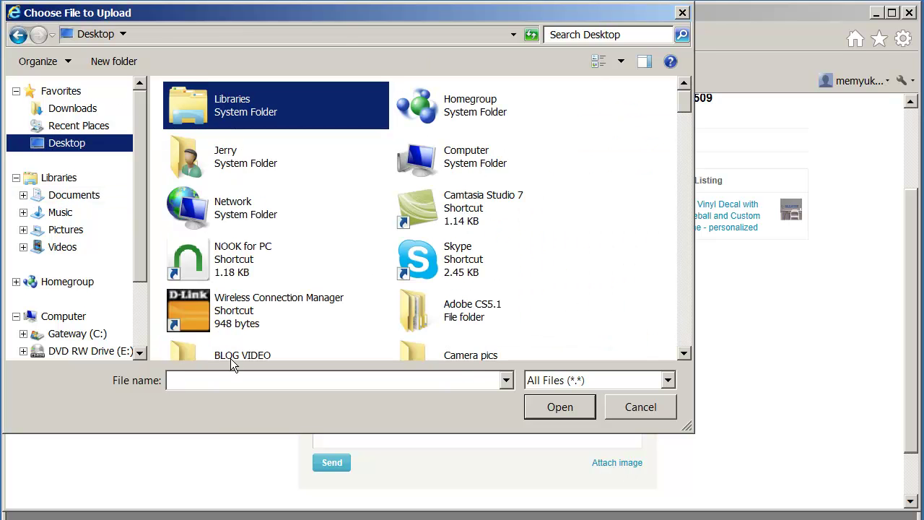
left_click(221, 386)
type("e")
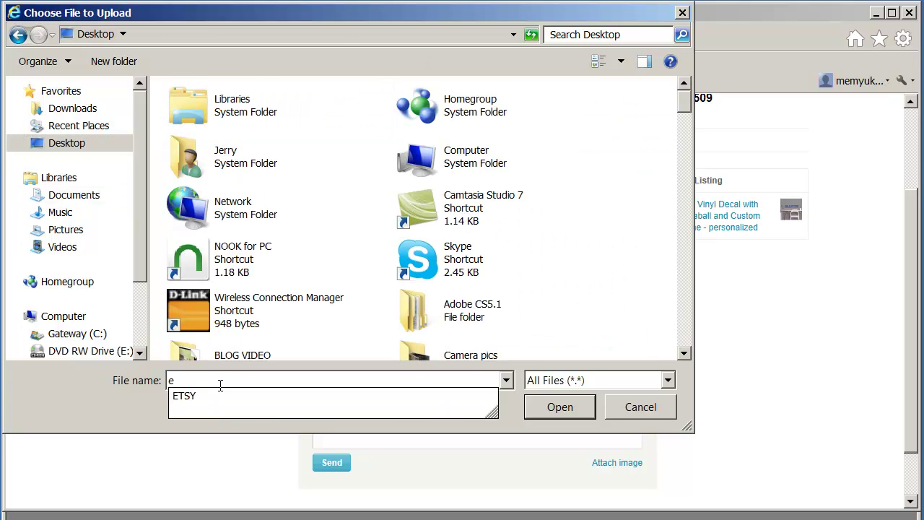
key("BackSpace")
type("da")
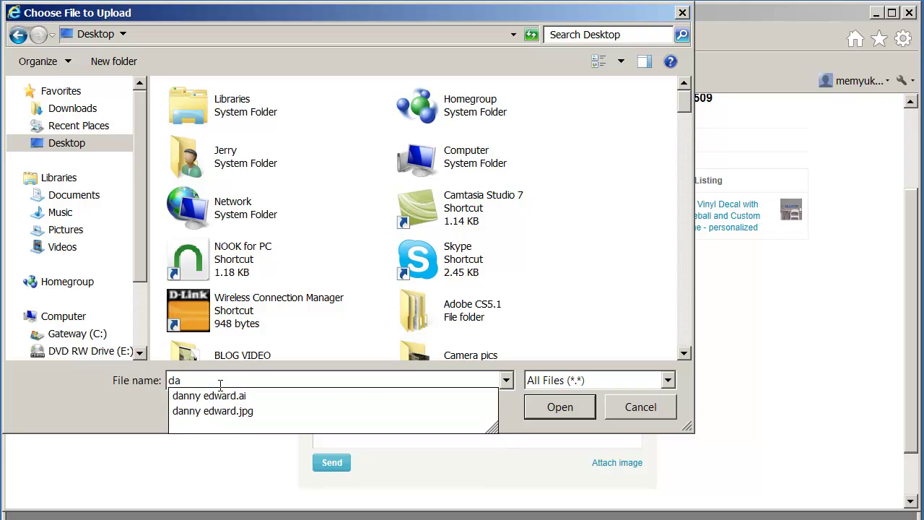
left_click(191, 411)
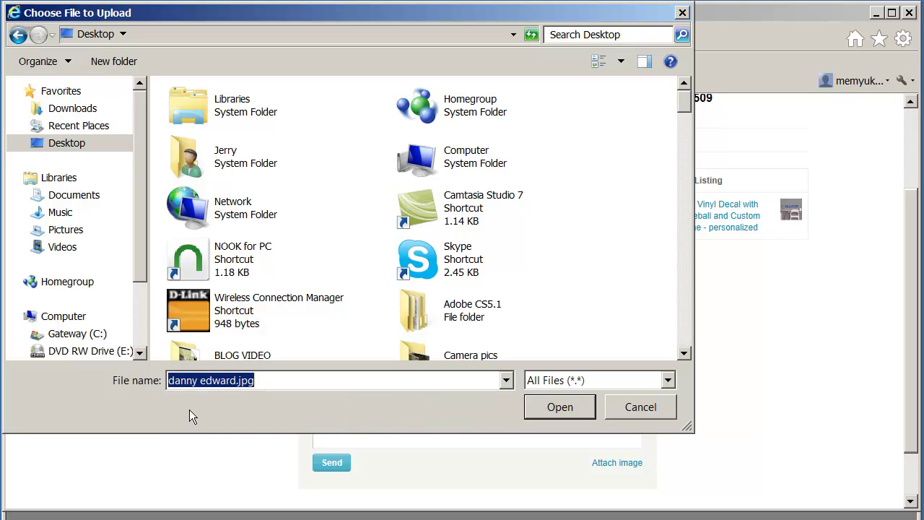
left_click(556, 408)
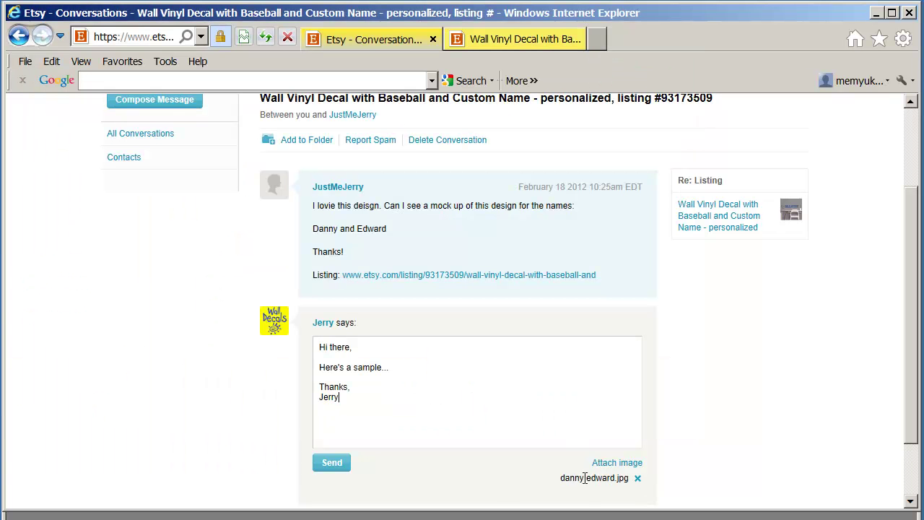
Send the reply with the attached mockup, then reopen the conversation and scroll to the posted message.
left_click(331, 463)
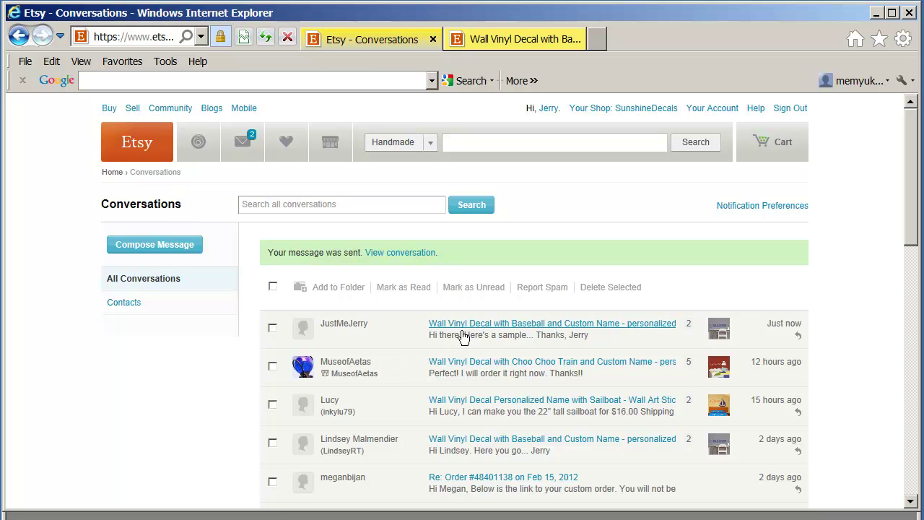
left_click(465, 325)
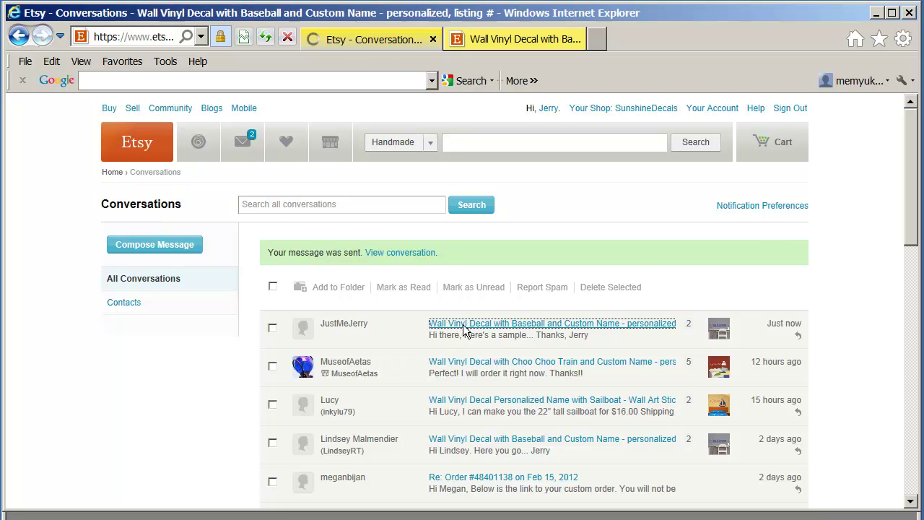
scroll(459, 330, "down", 3)
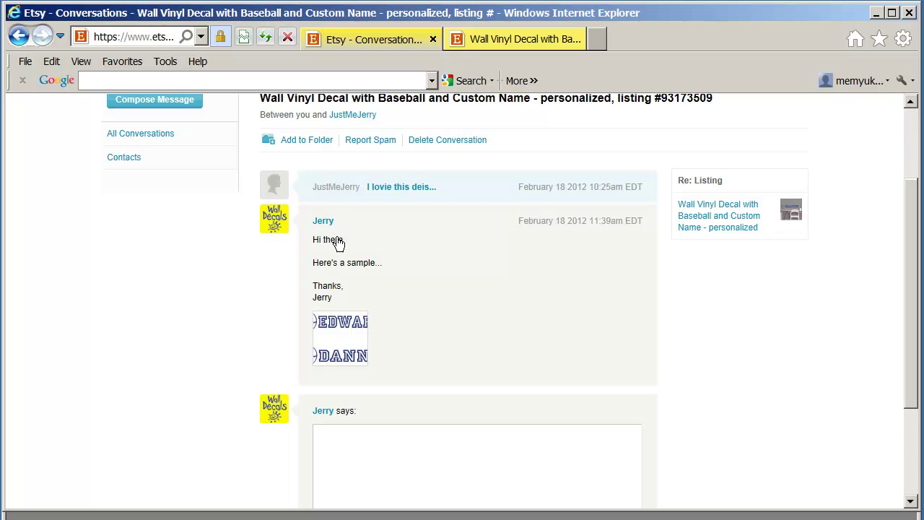
Open the sent EDWARD/DANNY mockup thumbnail full-size in a new tab.
left_click(350, 341)
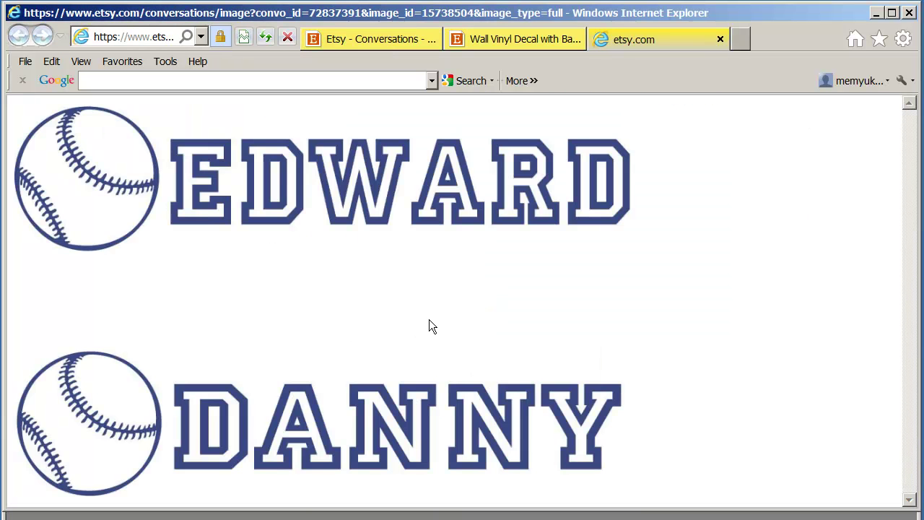